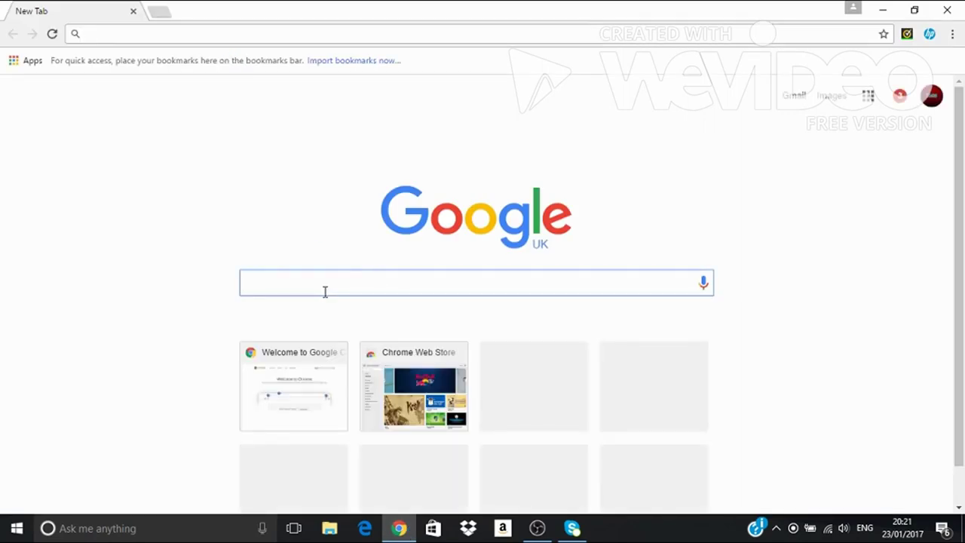
Search Google for 'panzod'.
type("panzod")
key("Return")
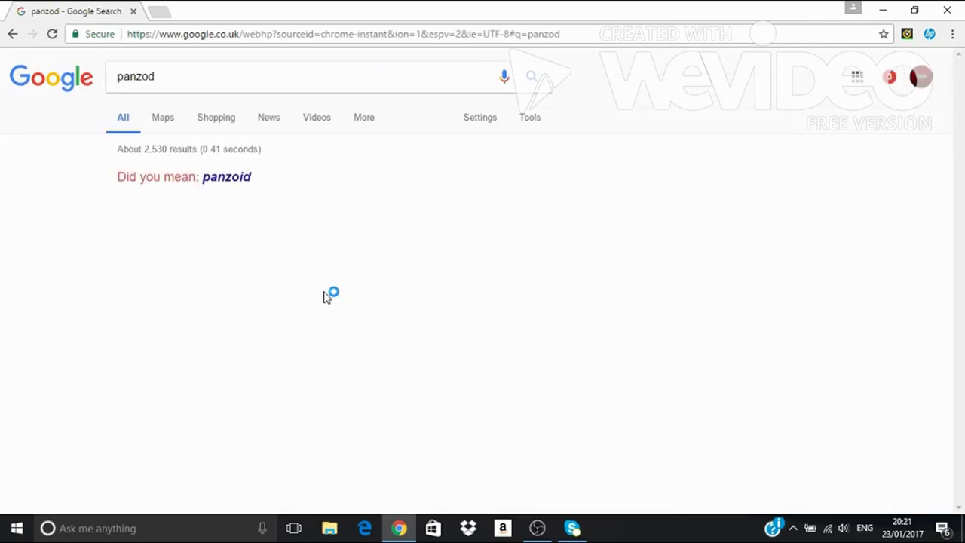
Accept the 'panzoid' spelling, go to panzoid.com and launch Clipmaker 2.
left_click(249, 177)
left_click(140, 178)
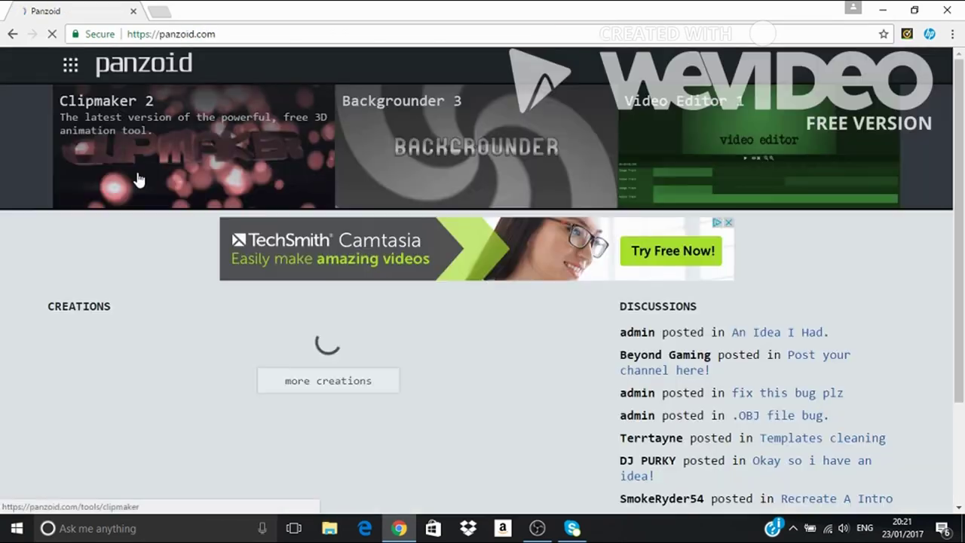
left_click(81, 125)
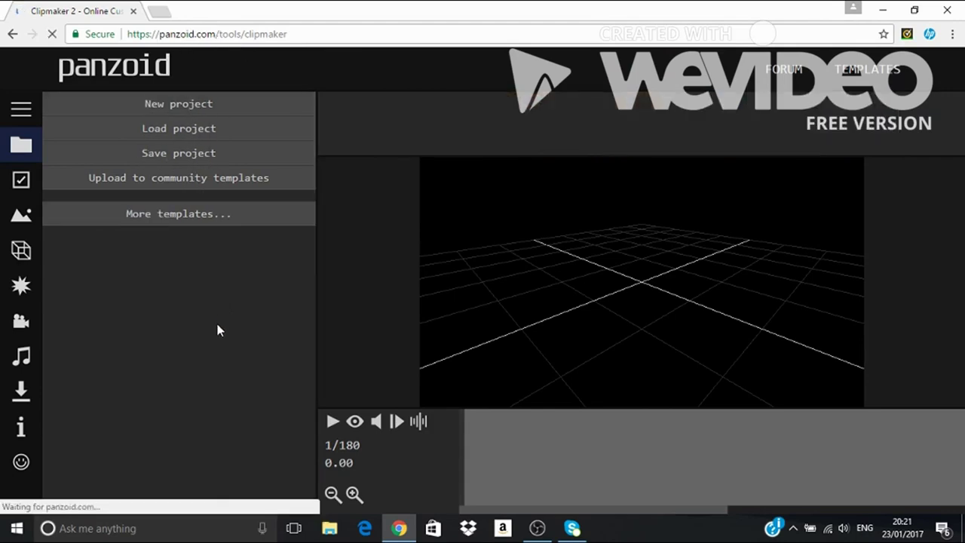
Open the full Community Creations template gallery via 'More templates...'.
scroll(224, 305, "down", 8)
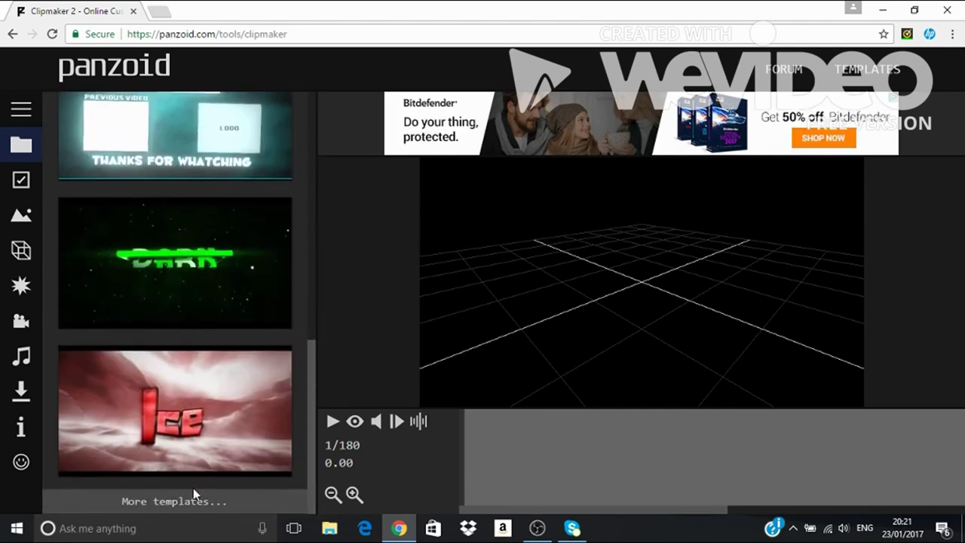
left_click(193, 499)
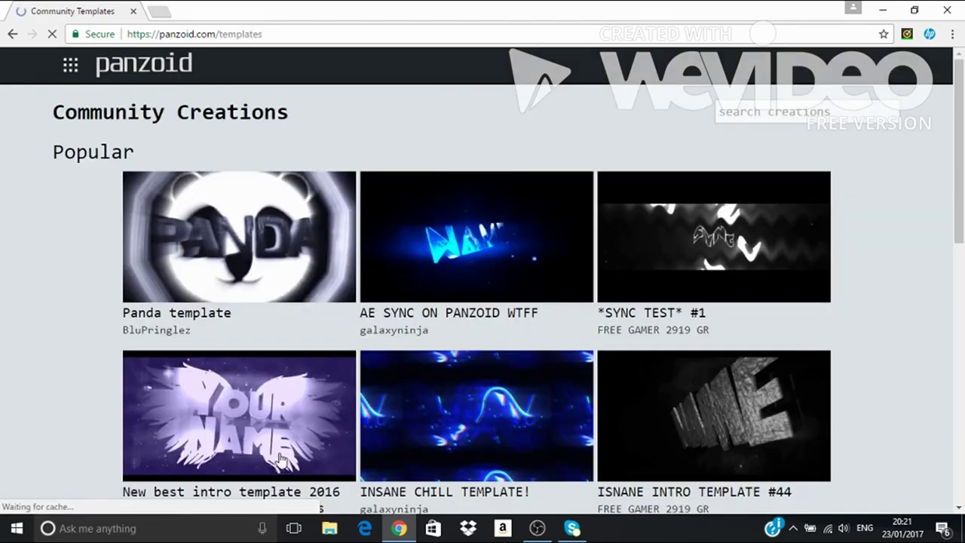
scroll(387, 297, "down", 3)
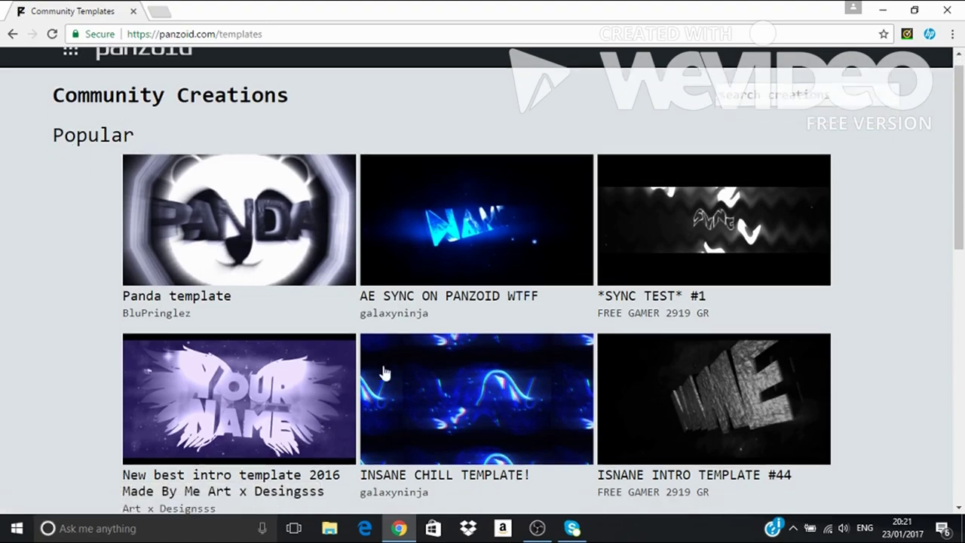
scroll(211, 355, "down", 2)
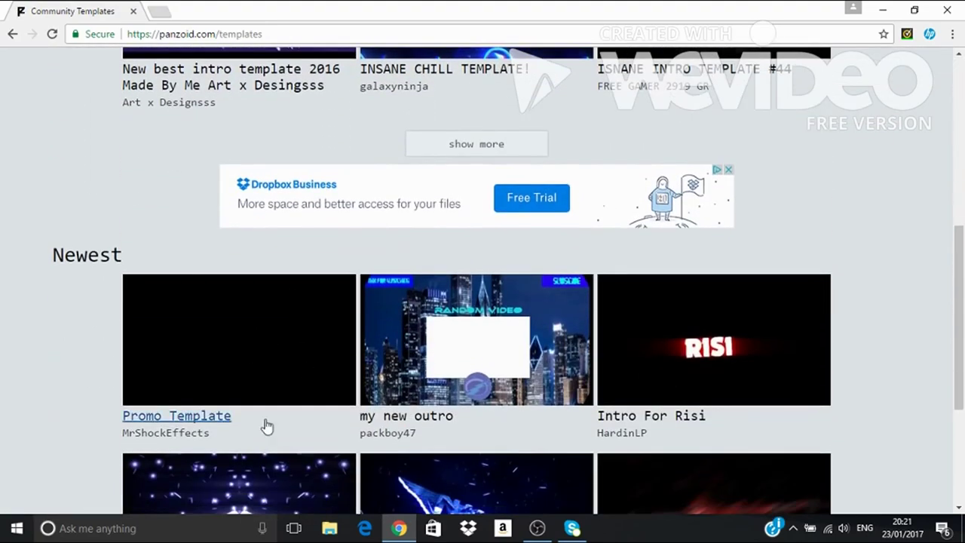
scroll(267, 424, "down", 2)
scroll(324, 379, "up", 3)
scroll(440, 282, "up", 1)
Show more templates and move to page 2 of the listing.
left_click(454, 287)
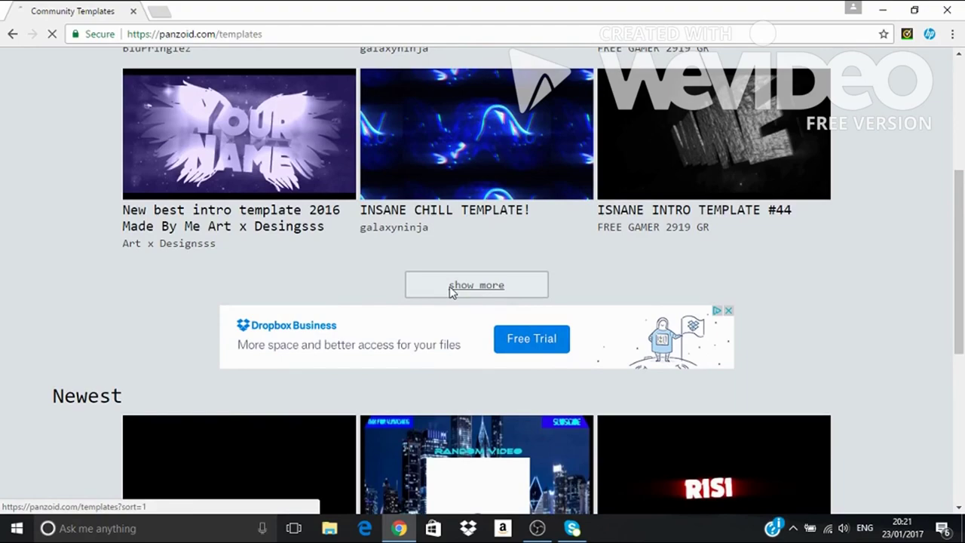
scroll(457, 294, "down", 6)
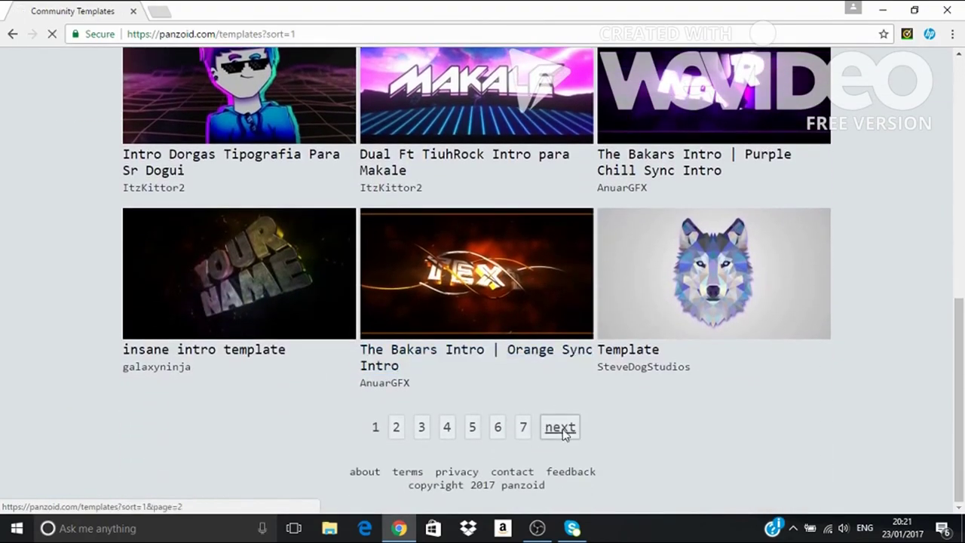
left_click(560, 453)
scroll(578, 316, "up", 1)
scroll(576, 294, "up", 6)
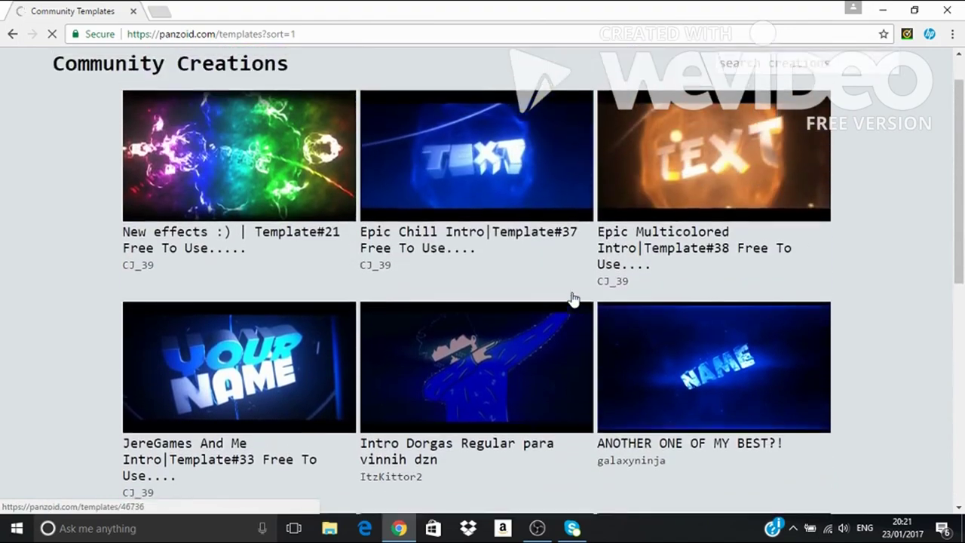
scroll(572, 300, "down", 2)
scroll(571, 303, "down", 3)
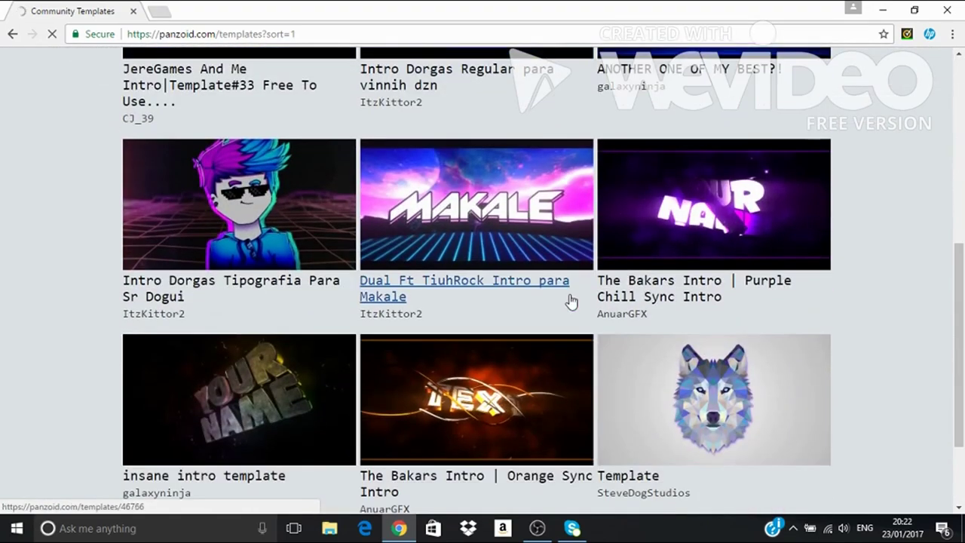
scroll(571, 302, "up", 2)
scroll(395, 276, "down", 3)
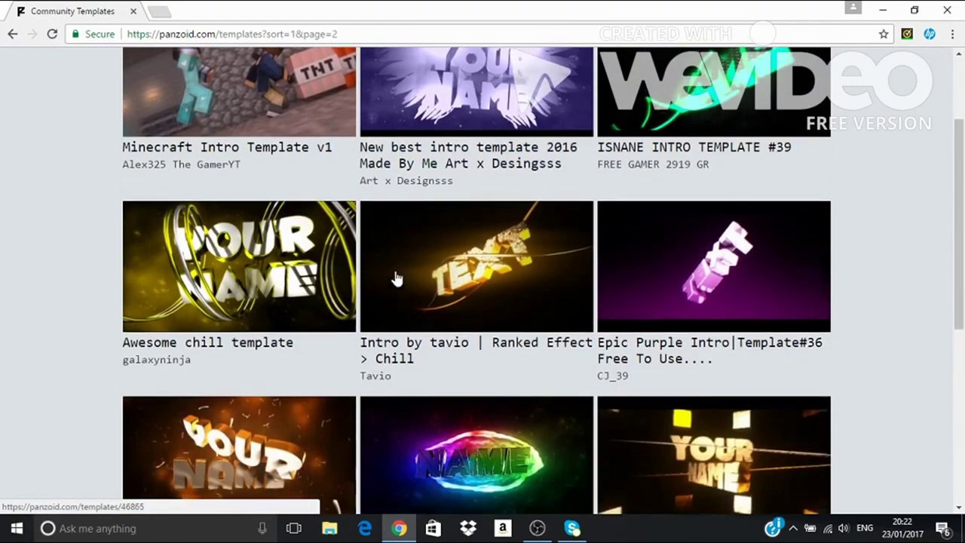
scroll(494, 287, "up", 1)
scroll(641, 249, "up", 2)
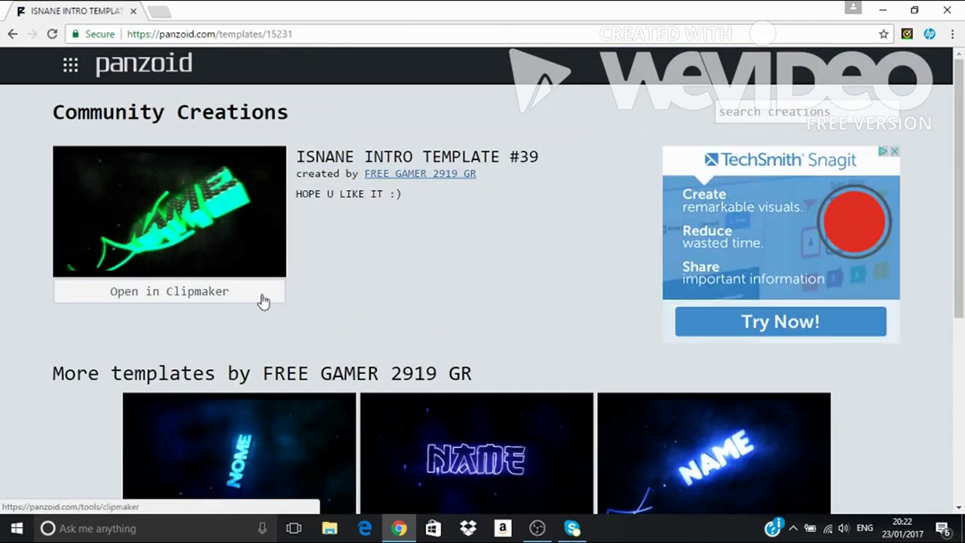
Load ISNANE INTRO TEMPLATE #39, preview its animation, and show Basic settings (1280x720, 30 fps).
left_click(261, 296)
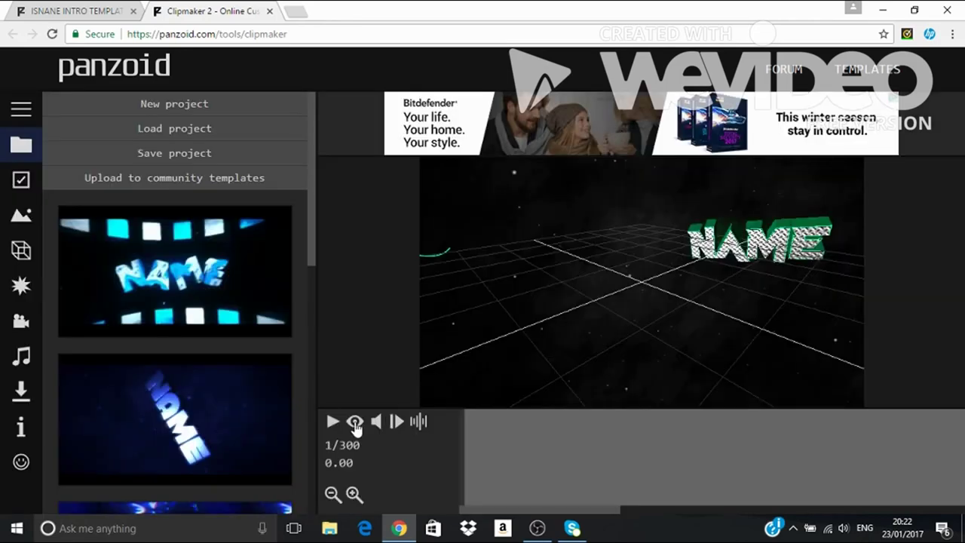
left_click(354, 421)
left_click(331, 424)
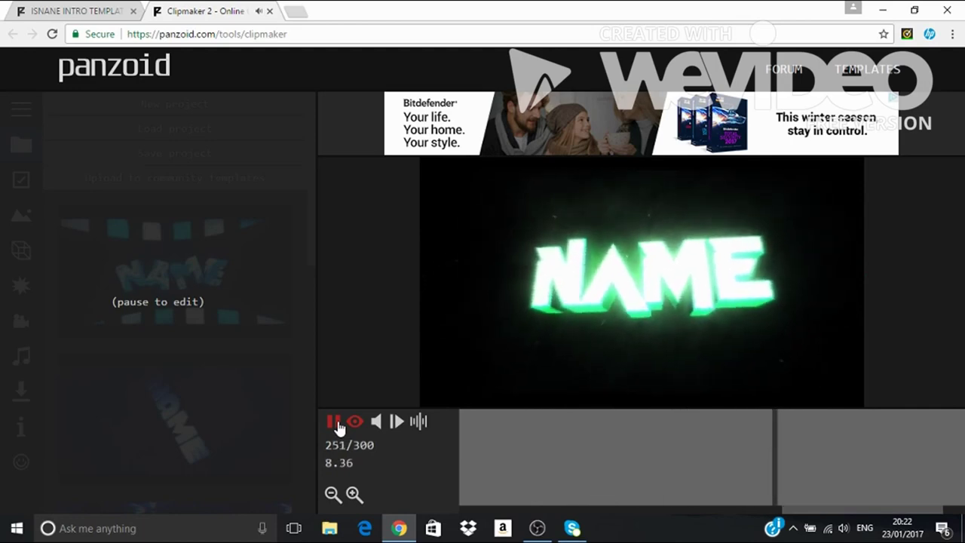
left_click(333, 421)
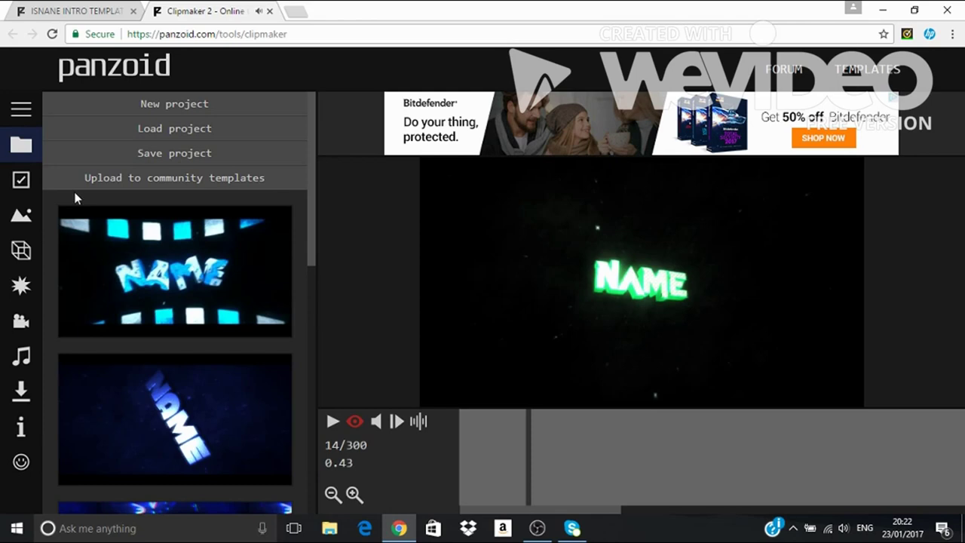
left_click(22, 182)
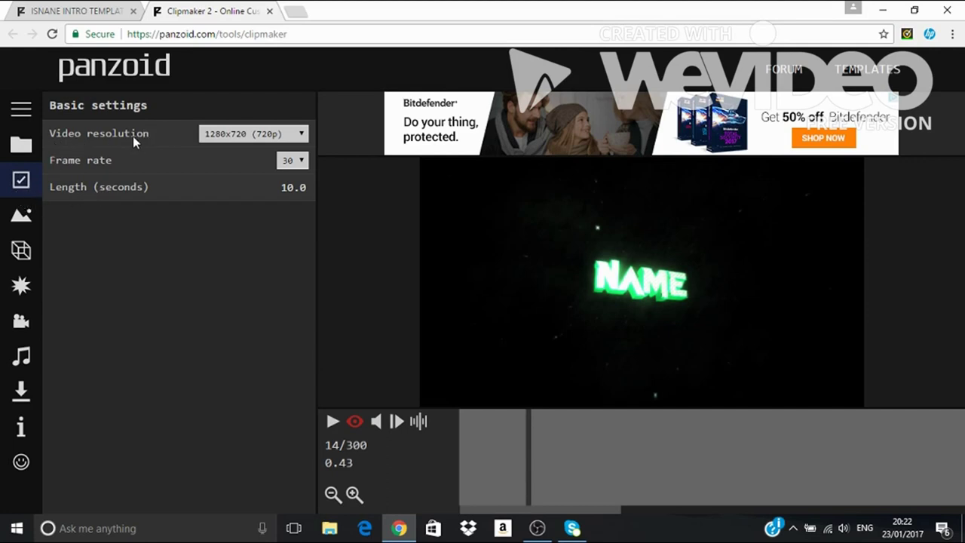
Keep the resolution at 1280x720 (720p) and the frame rate at 30.
left_click(252, 136)
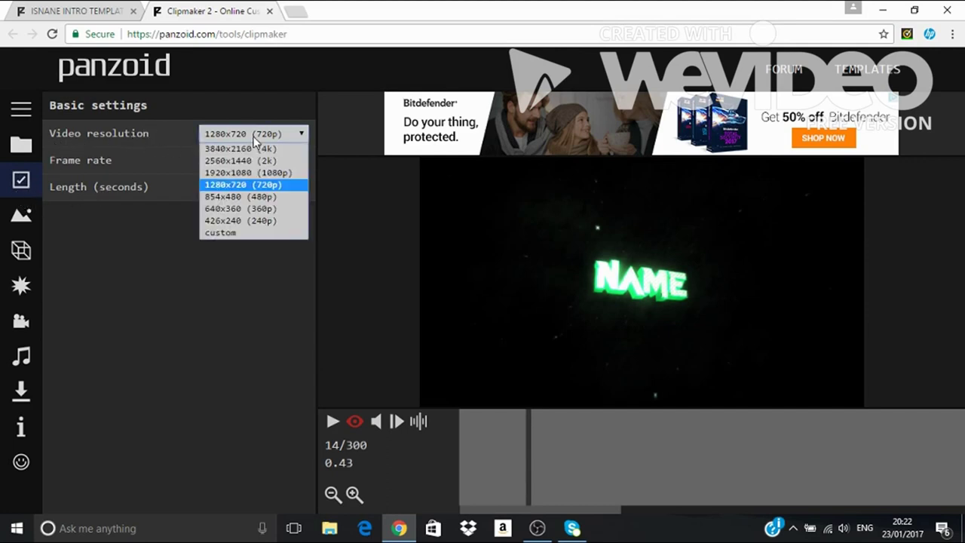
left_click(253, 189)
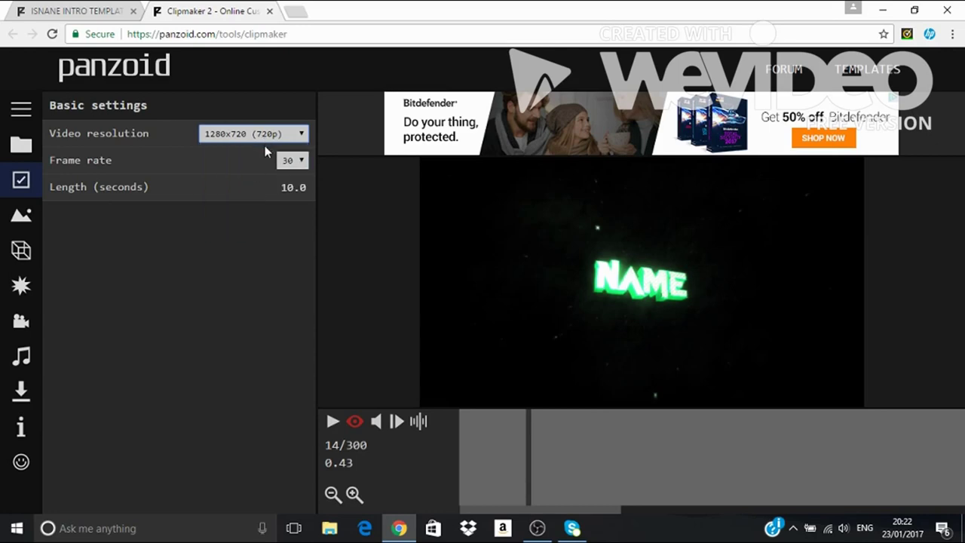
left_click(264, 139)
left_click(282, 181)
left_click(292, 162)
left_click(288, 176)
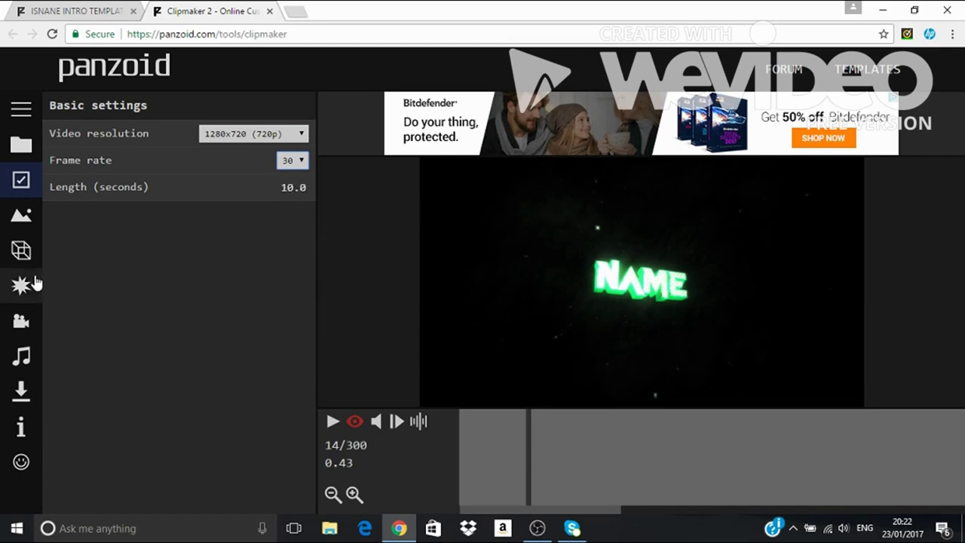
Change the first NAME text object to read 'Tamz'.
left_click(21, 251)
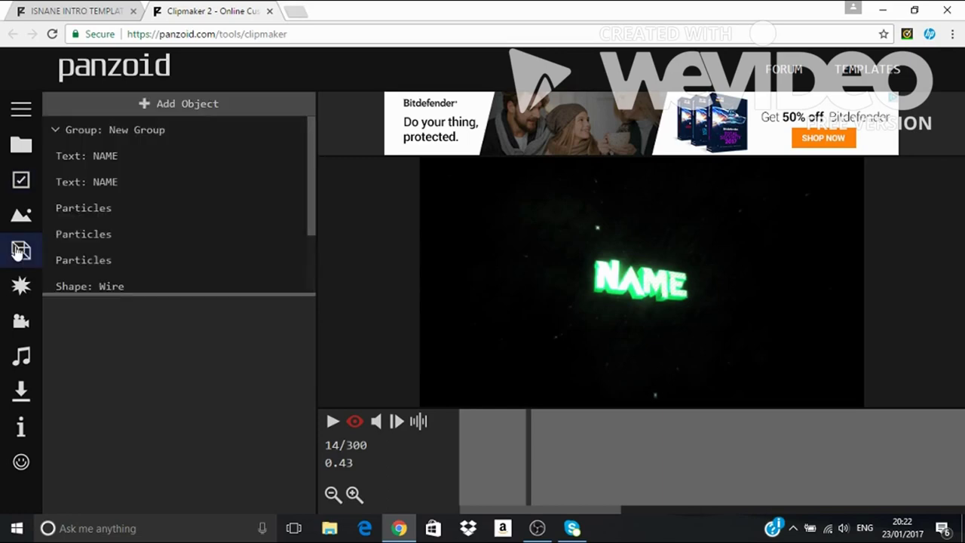
left_click(139, 155)
left_click(163, 340)
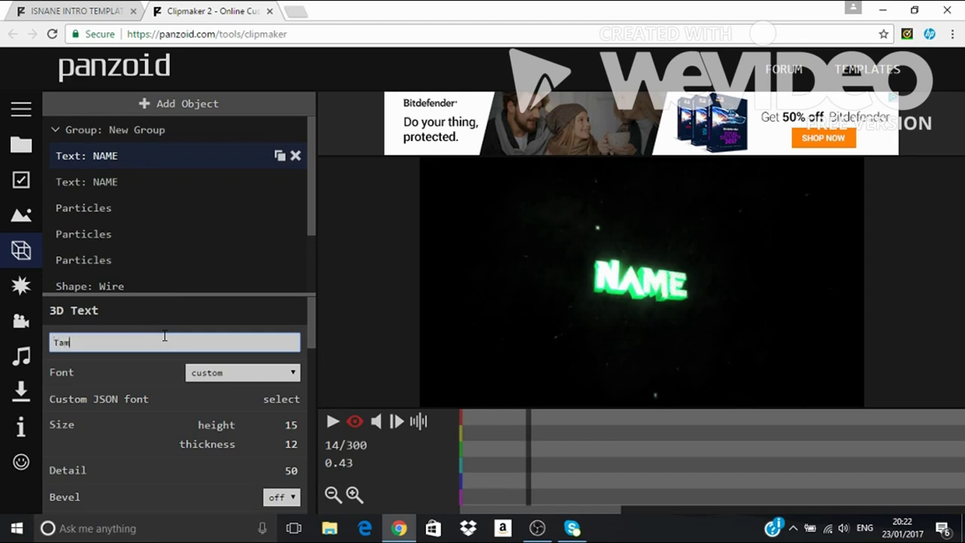
type("Tamz")
key("Return")
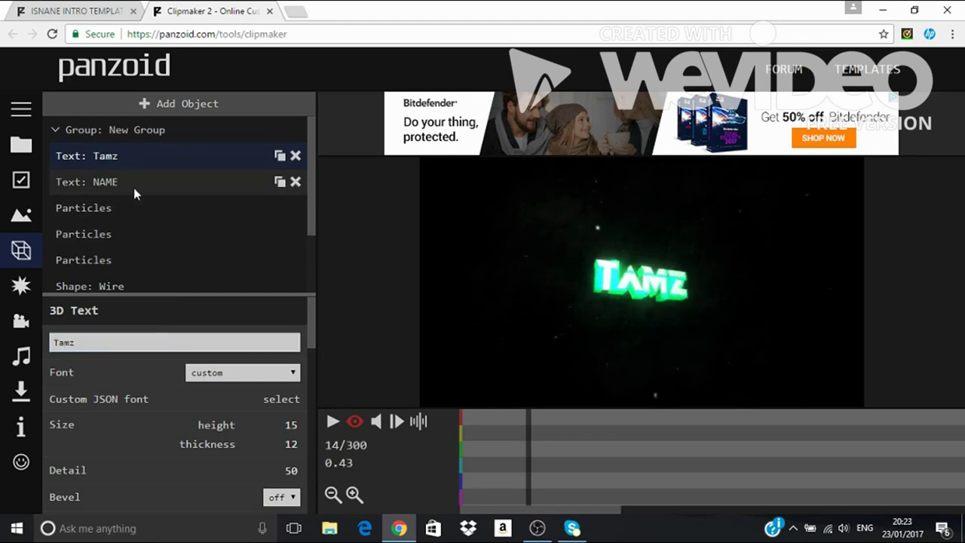
Change the second NAME text object to 'Tamz' as well.
left_click(133, 185)
left_click(143, 344)
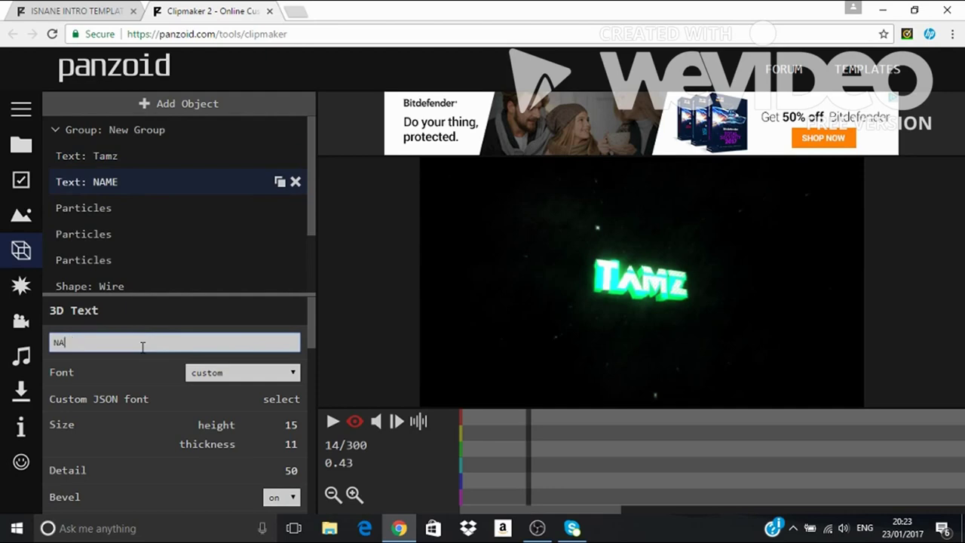
type("Tamz")
key("Return")
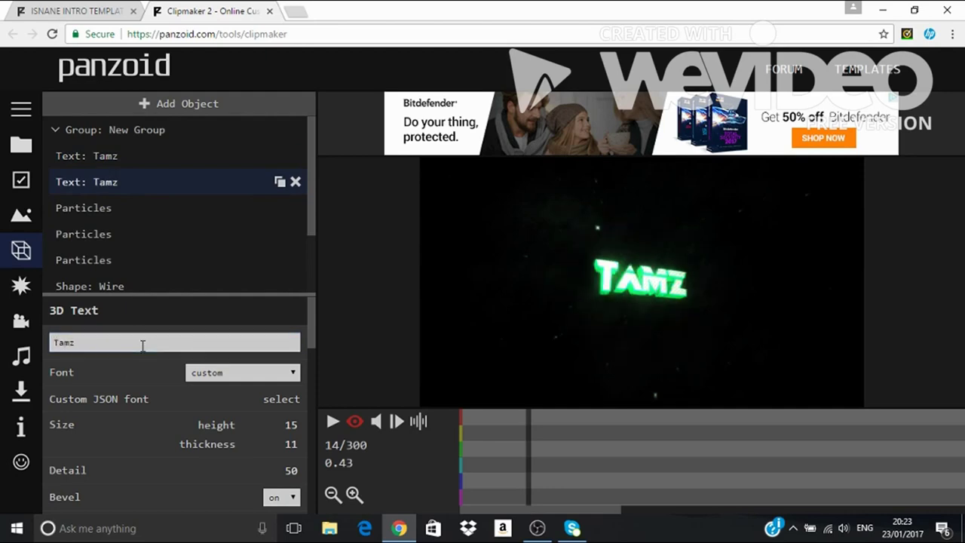
scroll(171, 354, "down", 6)
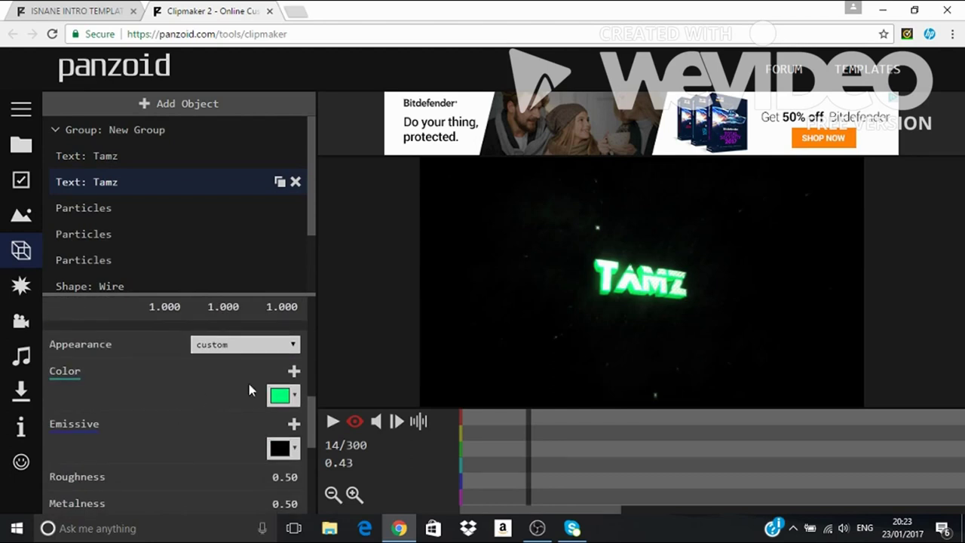
scroll(233, 407, "down", 4)
scroll(236, 433, "up", 7)
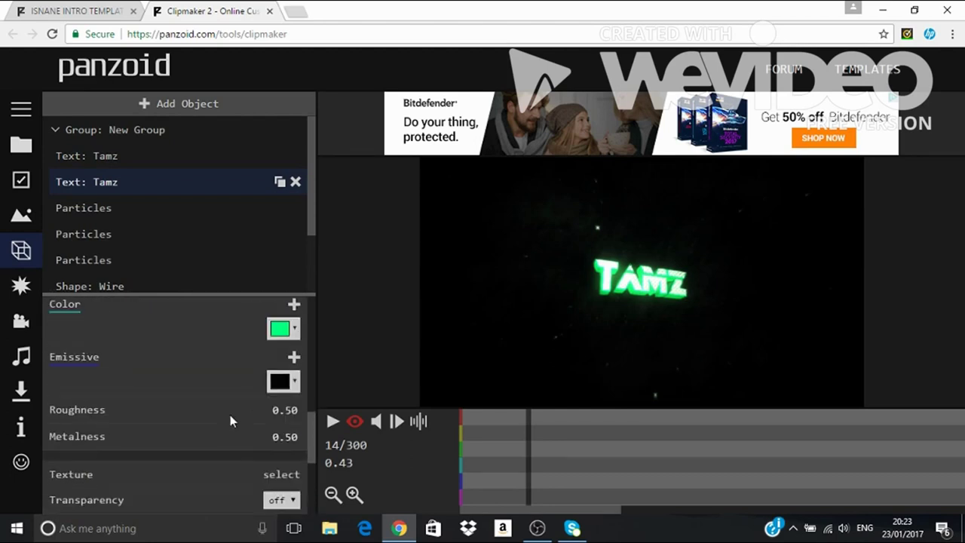
scroll(226, 384, "up", 4)
scroll(147, 252, "down", 2)
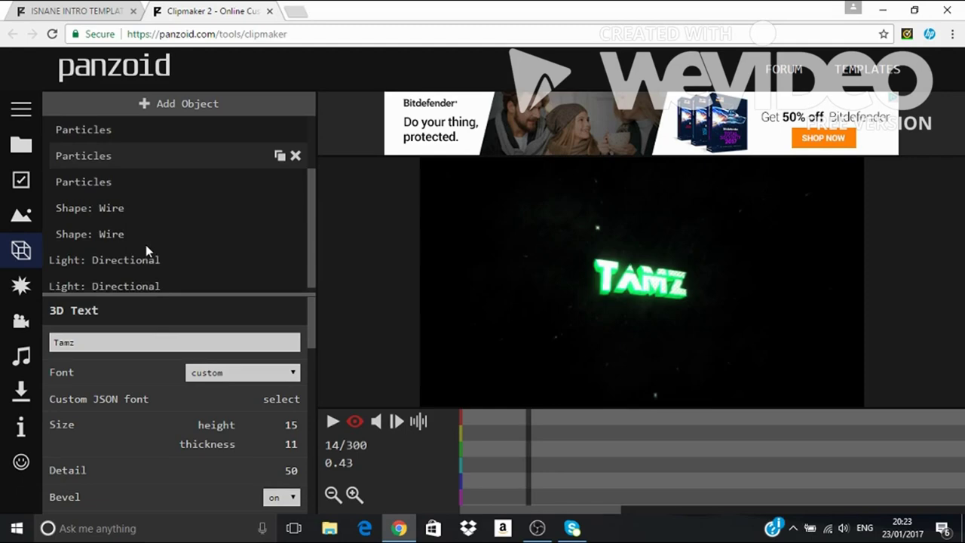
Open the Audio track settings and browse the Desktop for an audio file.
left_click(23, 323)
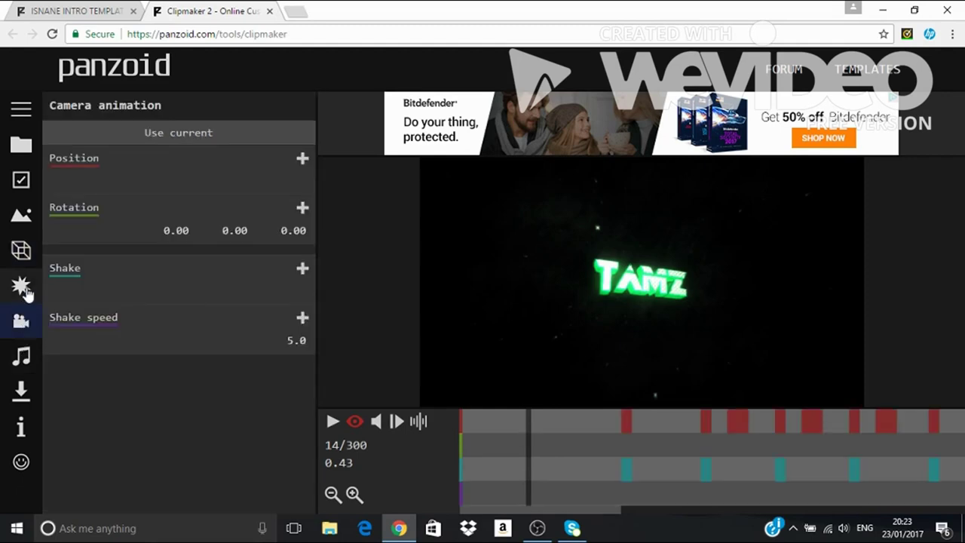
left_click(30, 294)
left_click(32, 357)
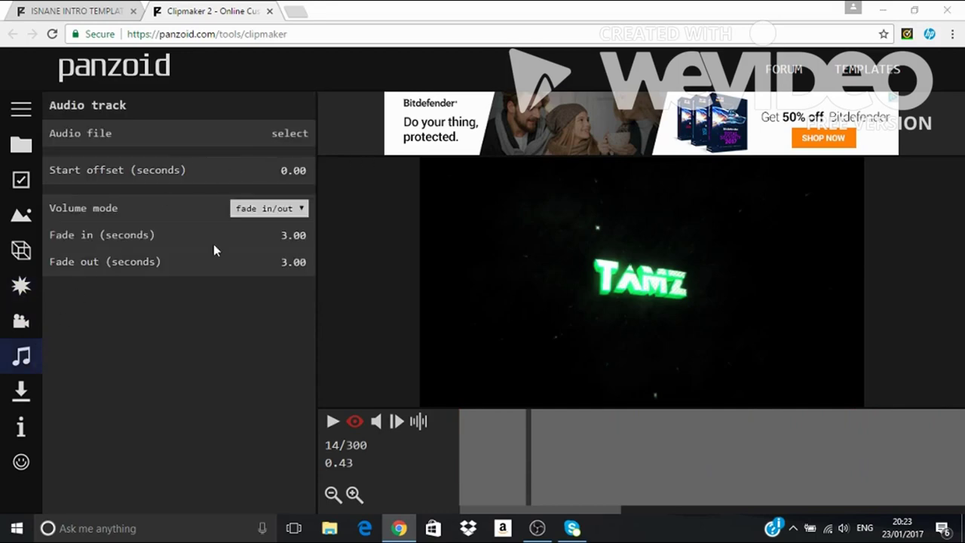
left_click(290, 133)
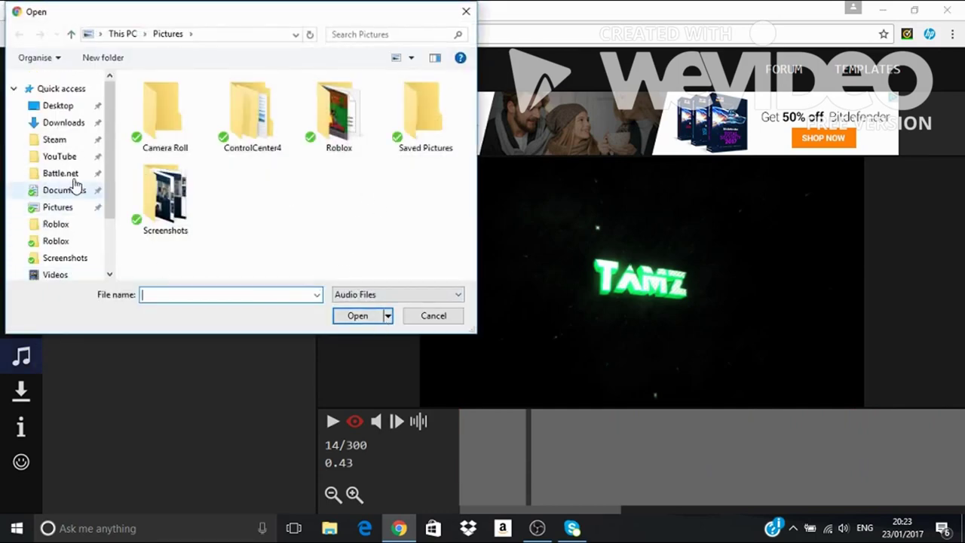
left_click(68, 91)
left_click(59, 106)
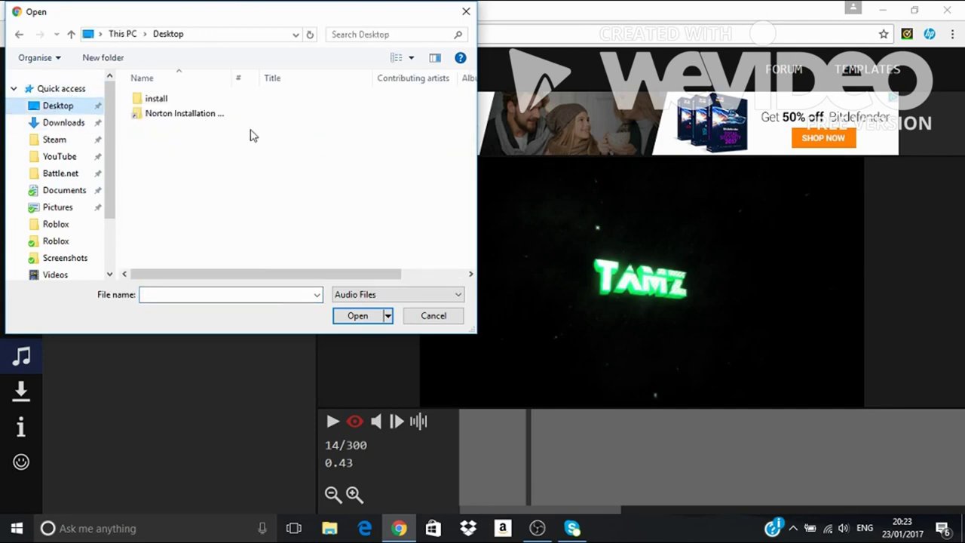
Cancel the audio file choice, leaving no soundtrack, and show the effects list.
scroll(64, 230, "down", 1)
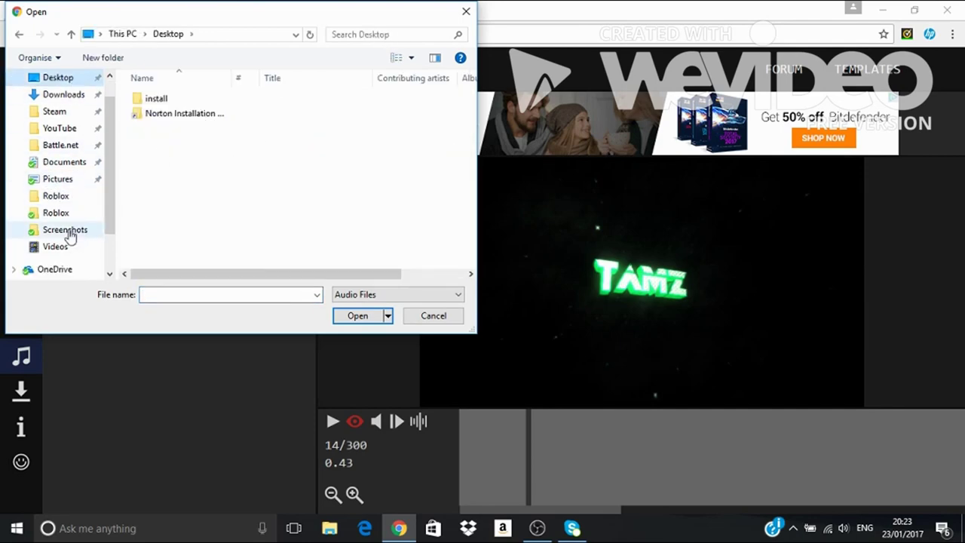
left_click(61, 130)
left_click(417, 318)
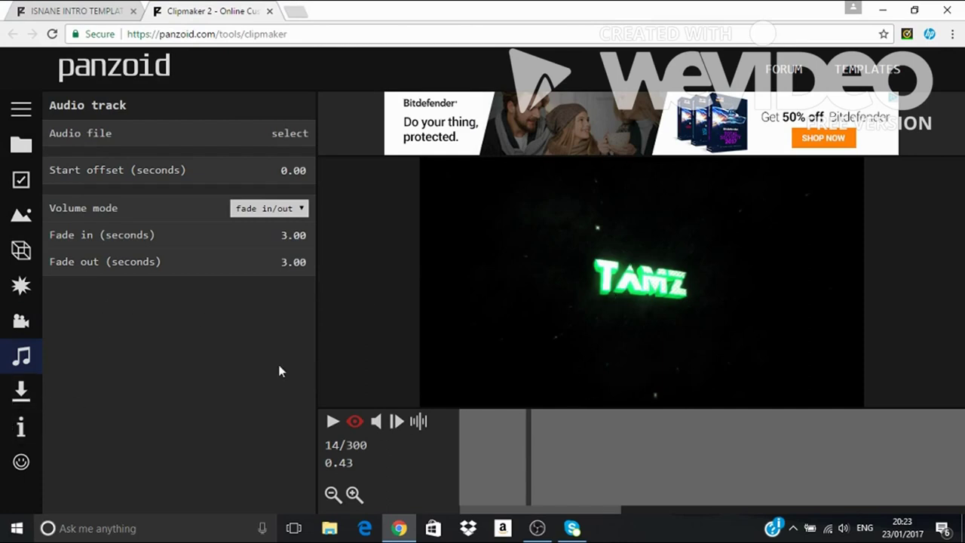
left_click(24, 320)
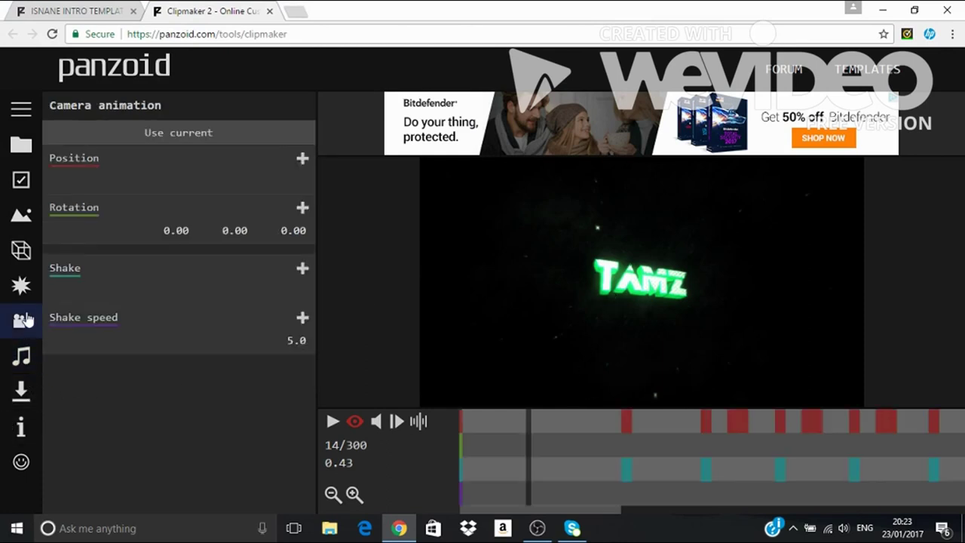
left_click(23, 291)
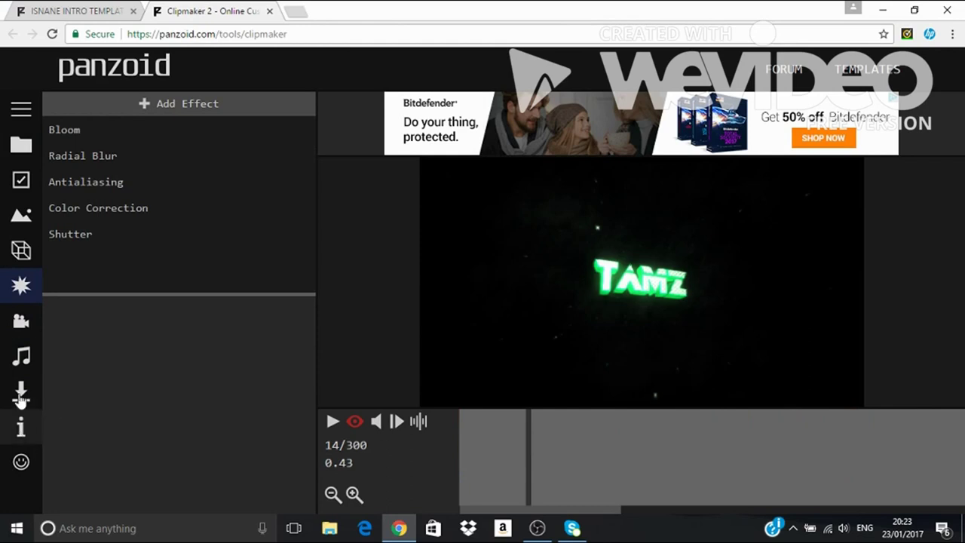
Play and pause a preview of the Tamz intro, then show the download panel.
left_click(352, 427)
left_click(351, 428)
left_click(332, 422)
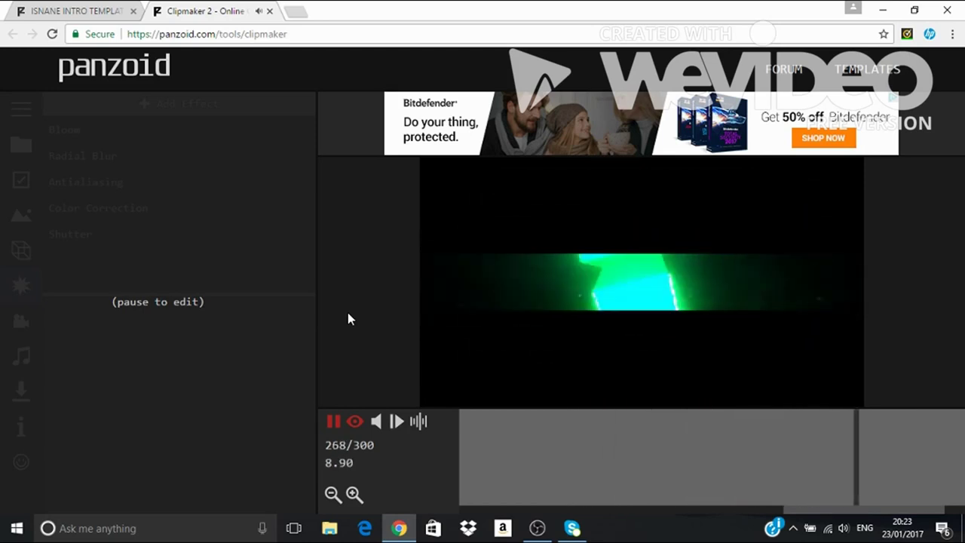
left_click(334, 424)
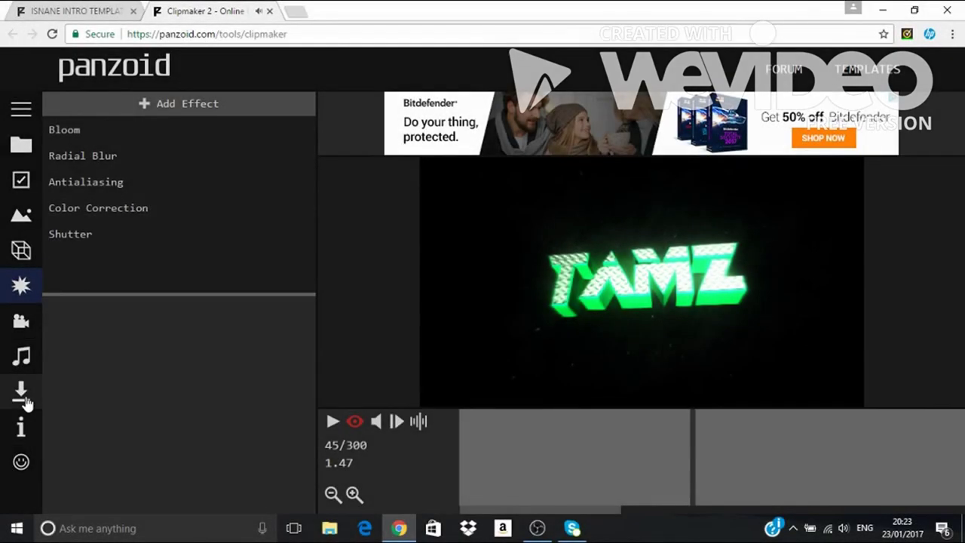
left_click(22, 394)
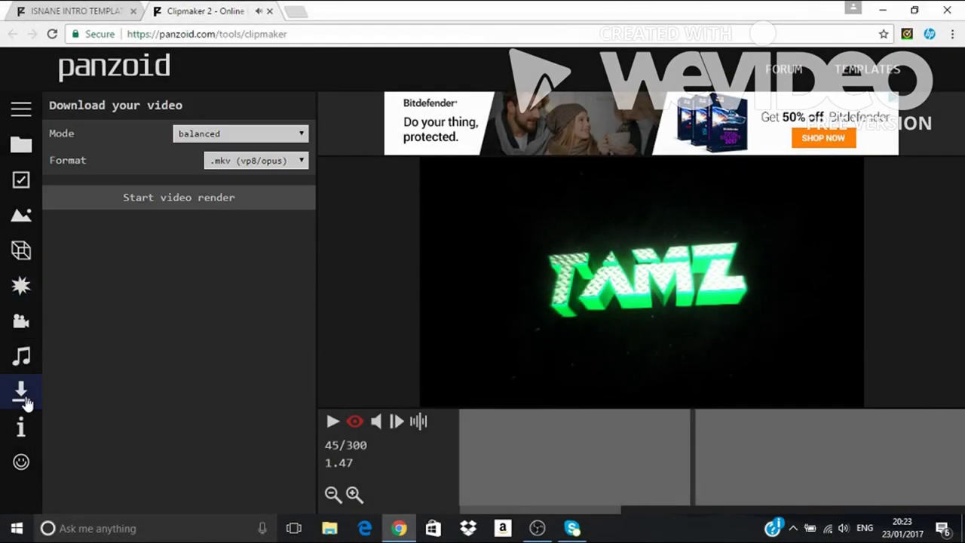
Render the intro in good quality mode as .mkv (vp8/opus).
left_click(250, 140)
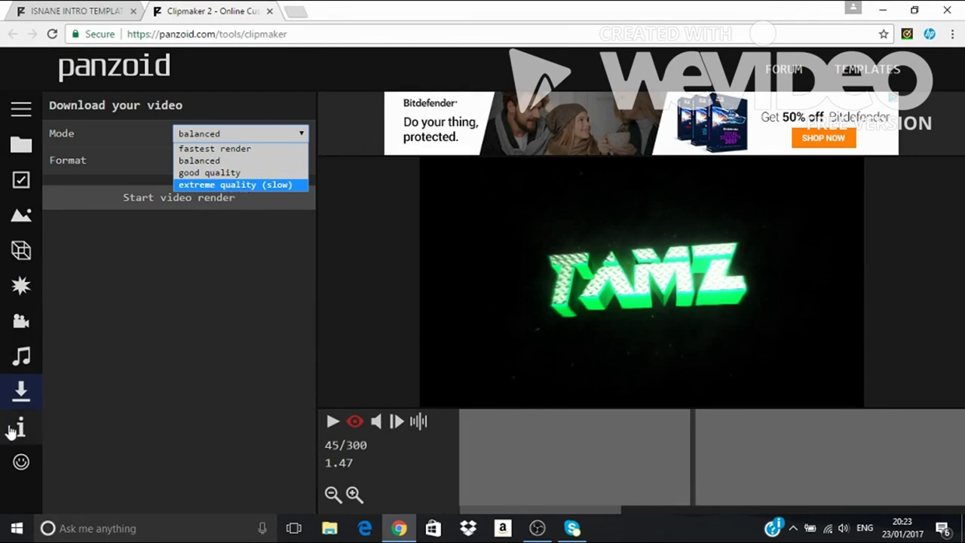
left_click(225, 171)
left_click(236, 162)
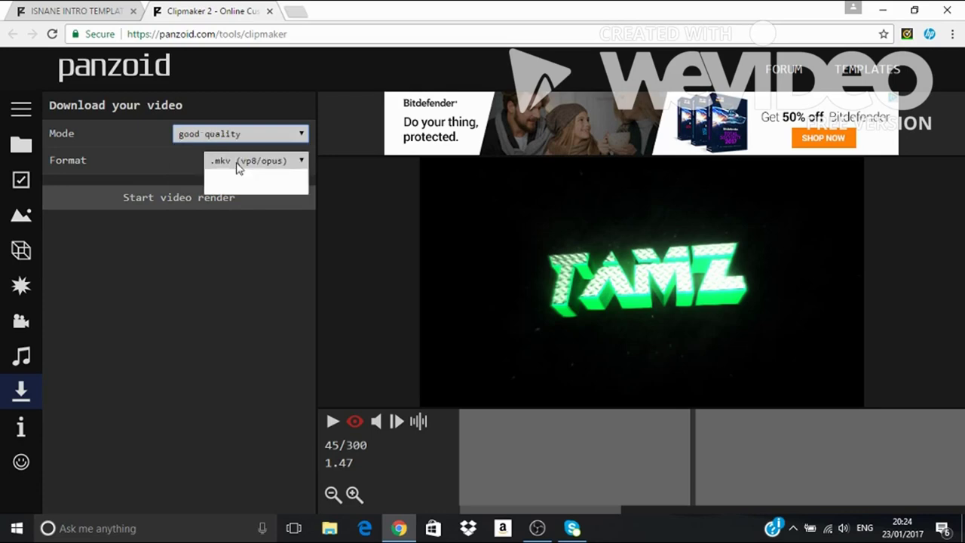
left_click(244, 175)
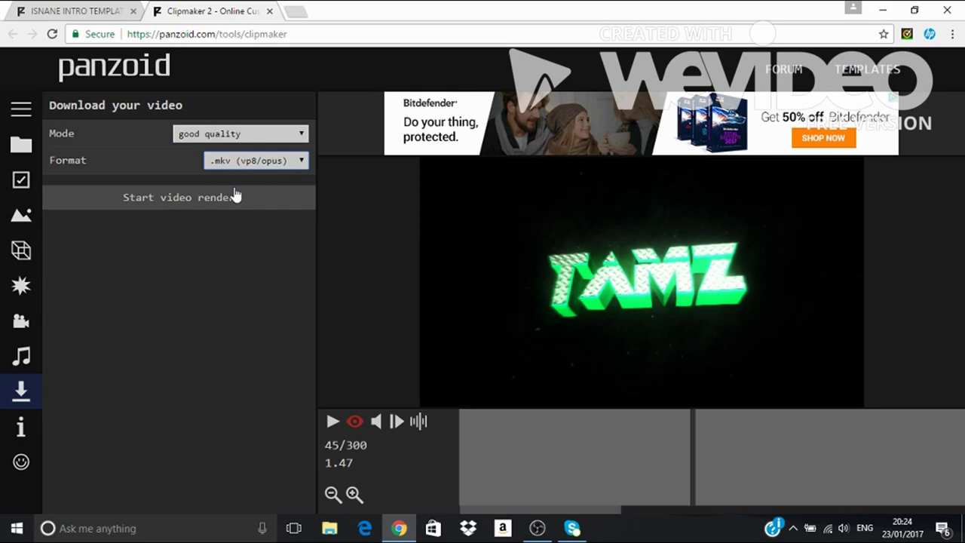
left_click(227, 199)
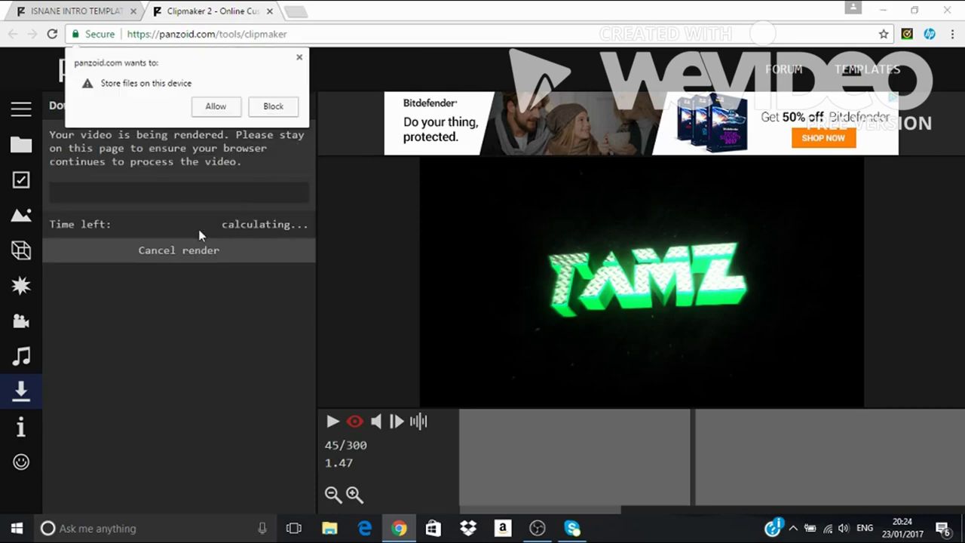
Allow the site to store files, then download the finished video.mkv.
left_click(216, 107)
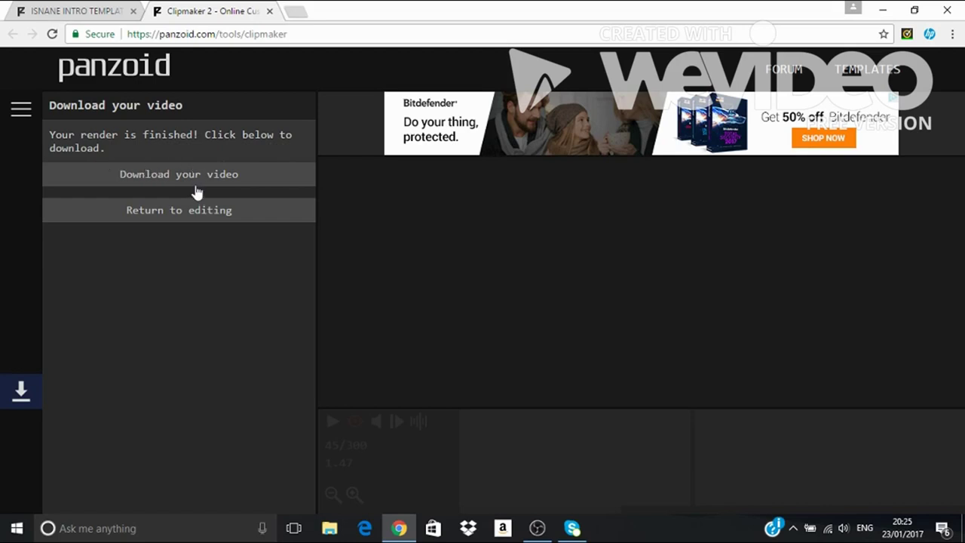
left_click(155, 178)
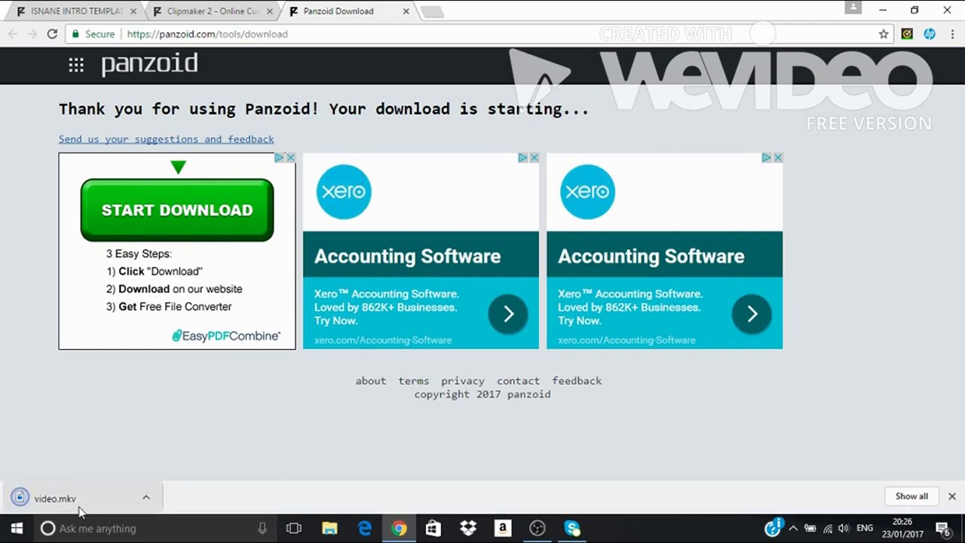
Drag video.mkv from Chrome's download shelf onto the desktop beside the other icons, then minimize Chrome.
left_click(915, 12)
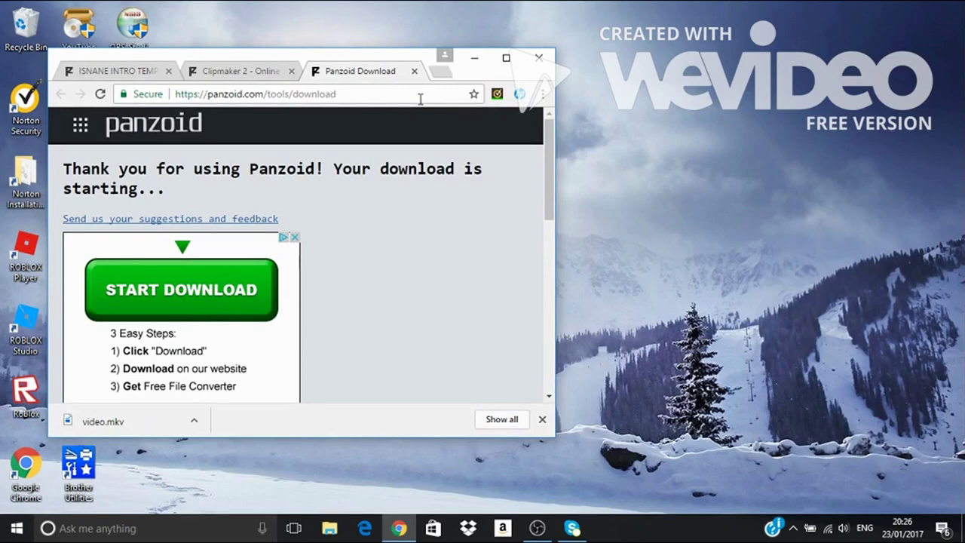
left_click_drag(359, 61, 631, 44)
left_click_drag(373, 407, 181, 132)
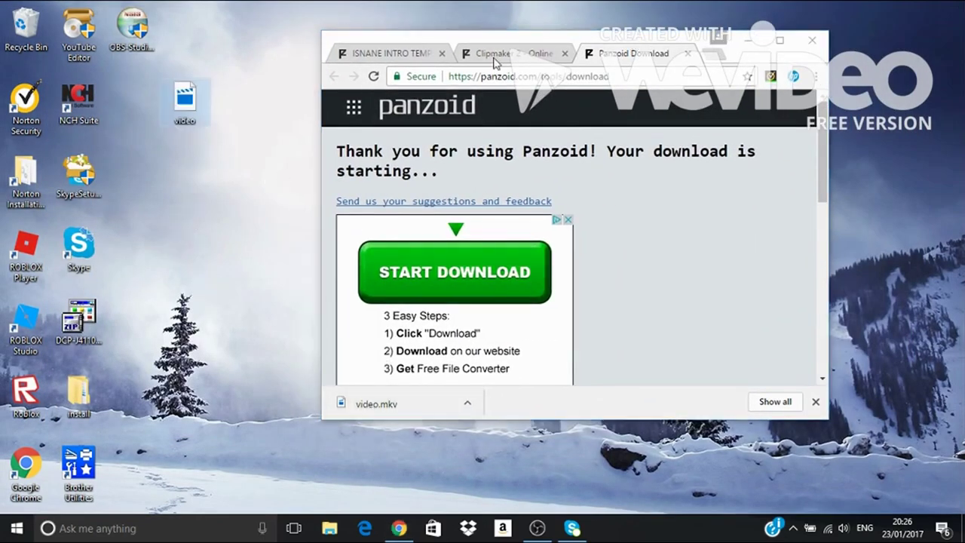
left_click(746, 43)
left_click_drag(191, 109, 139, 106)
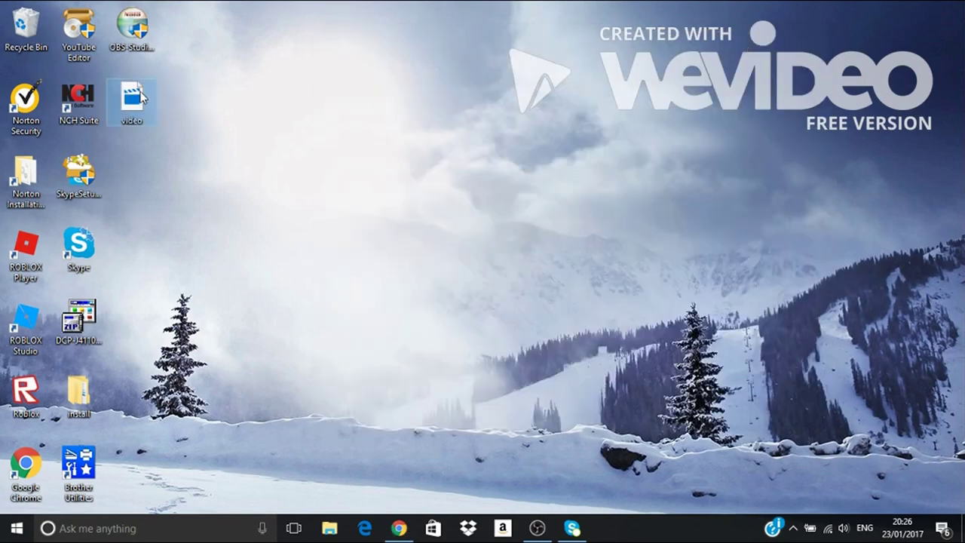
Play the 10-second Tamz intro video.mkv in Films & TV, then minimize the player.
double_click(134, 101)
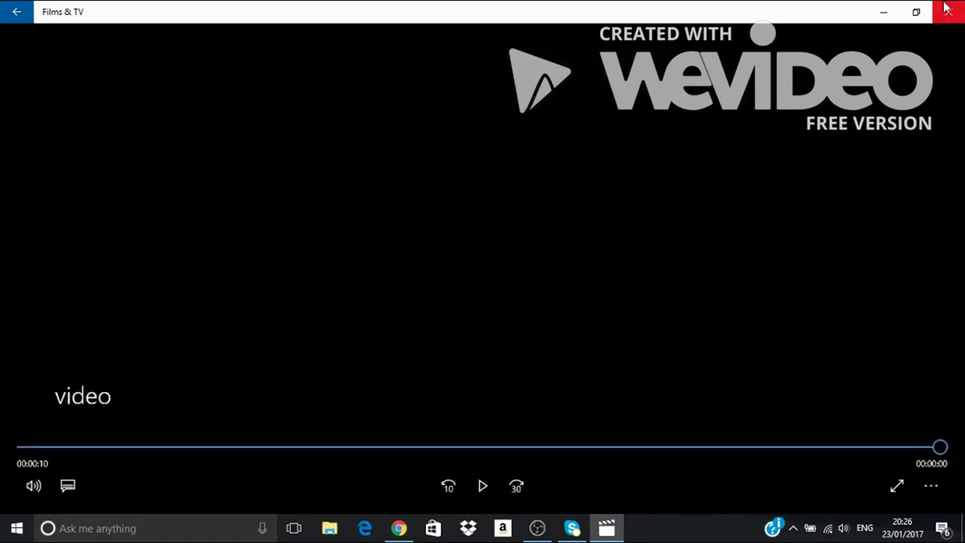
left_click(883, 11)
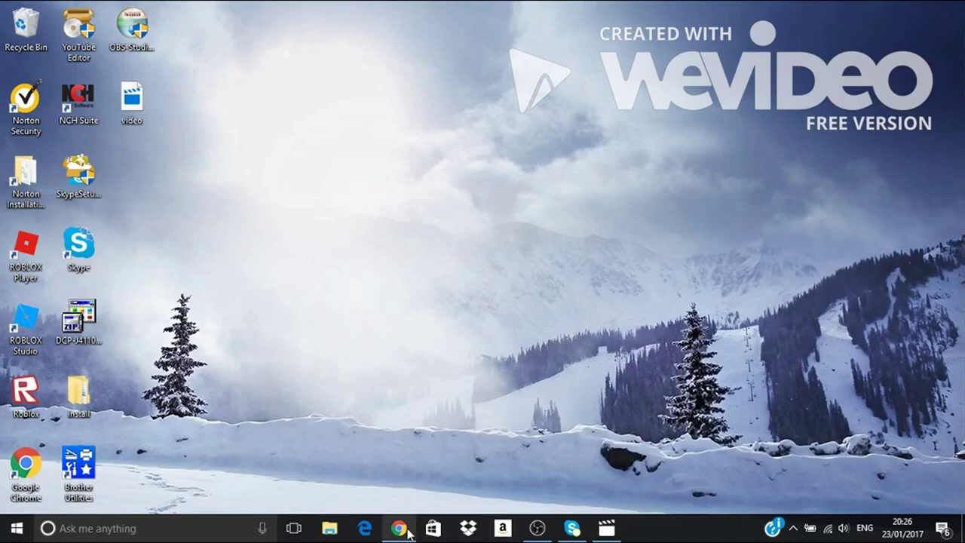
left_click(605, 529)
left_click(607, 529)
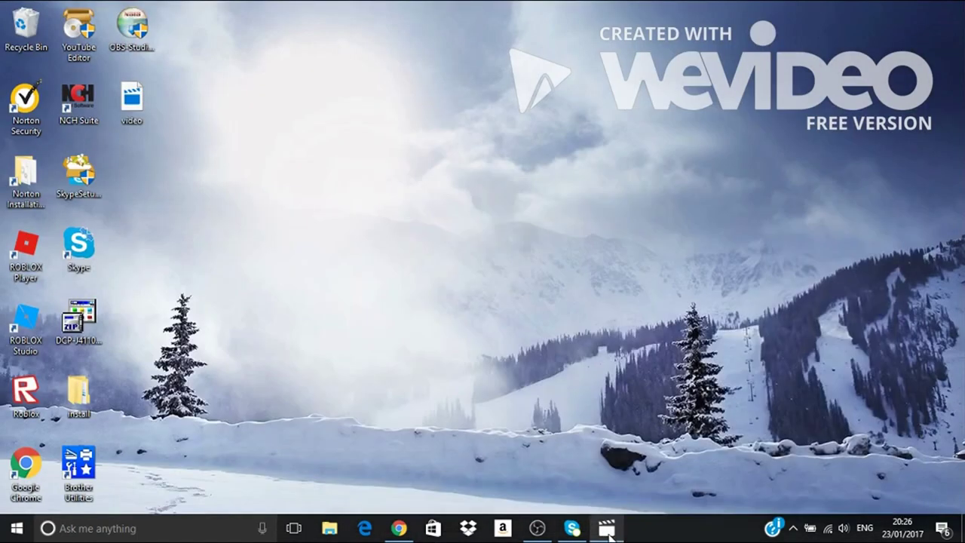